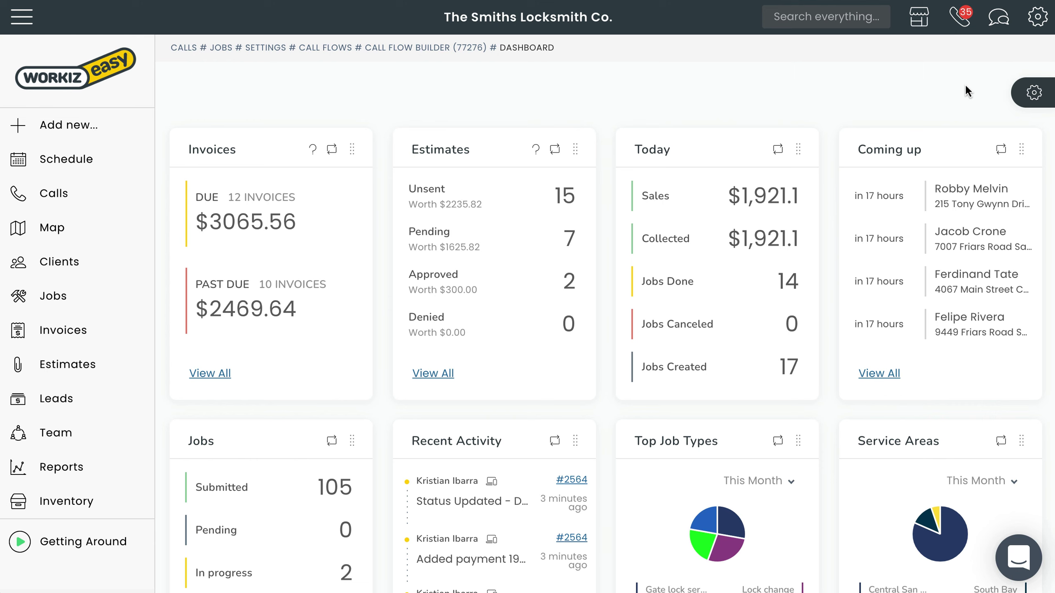
Step: Go to Settings and open Call Flows under Calls & Text
{"action": "left_click", "coordinate": [1035, 30]}
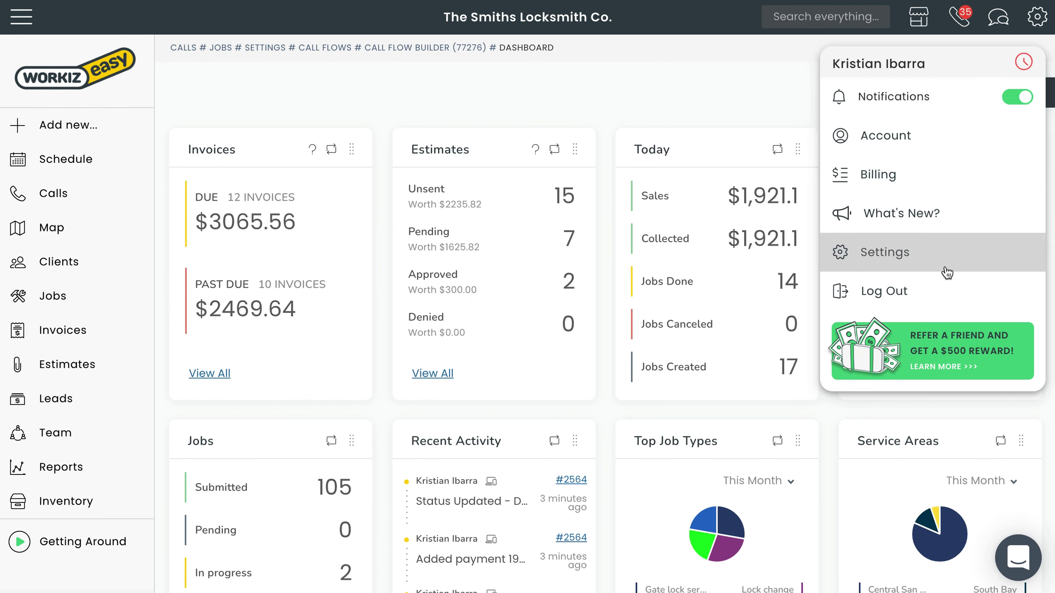
{"action": "left_click", "coordinate": [946, 268]}
{"action": "scroll", "coordinate": [946, 269], "scroll_direction": "down", "scroll_amount": 5}
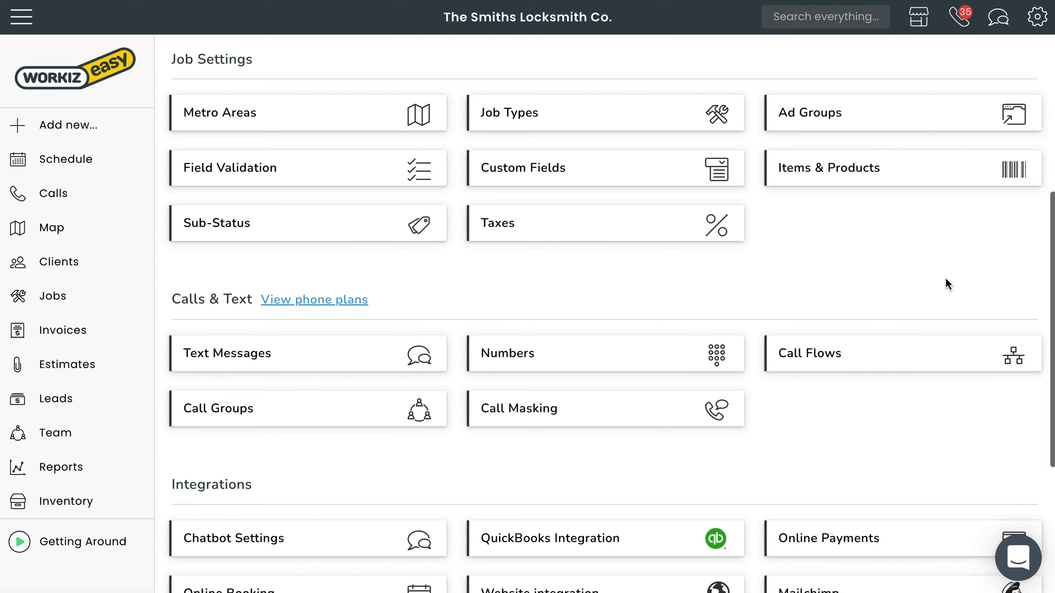
{"action": "left_click", "coordinate": [945, 344]}
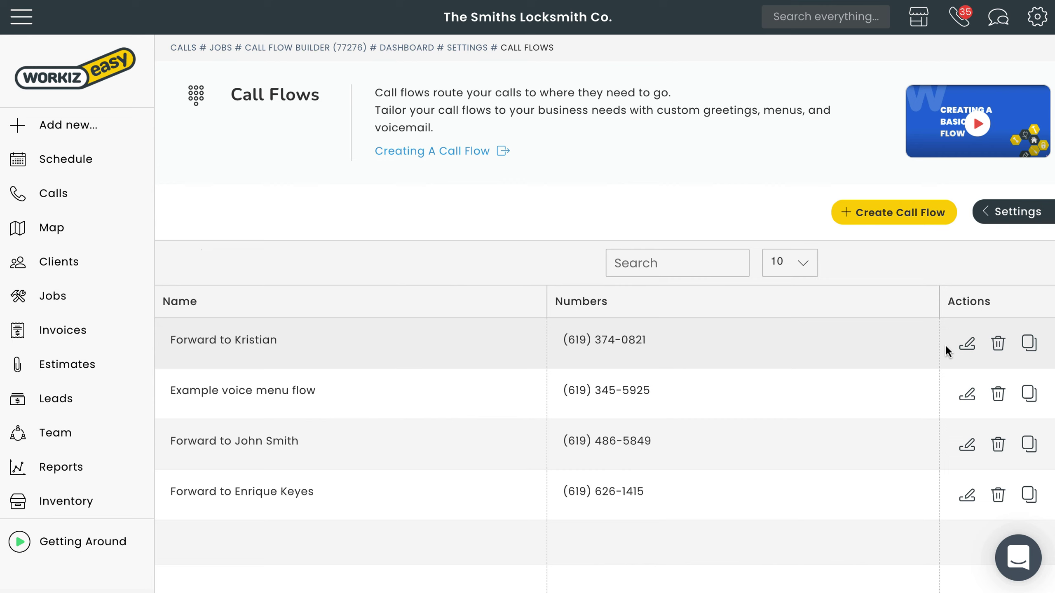
Step: Edit the first call flow, replace the name in its title with the new contact's, and save
{"action": "left_click", "coordinate": [970, 345]}
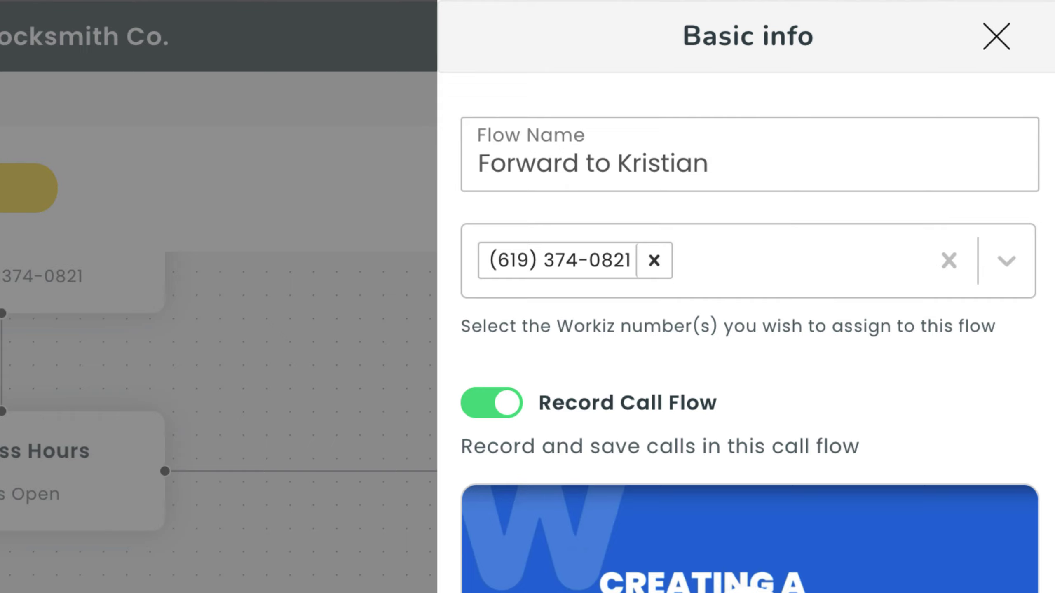
{"action": "double_click", "coordinate": [657, 153]}
{"action": "type", "text": "Johnny"}
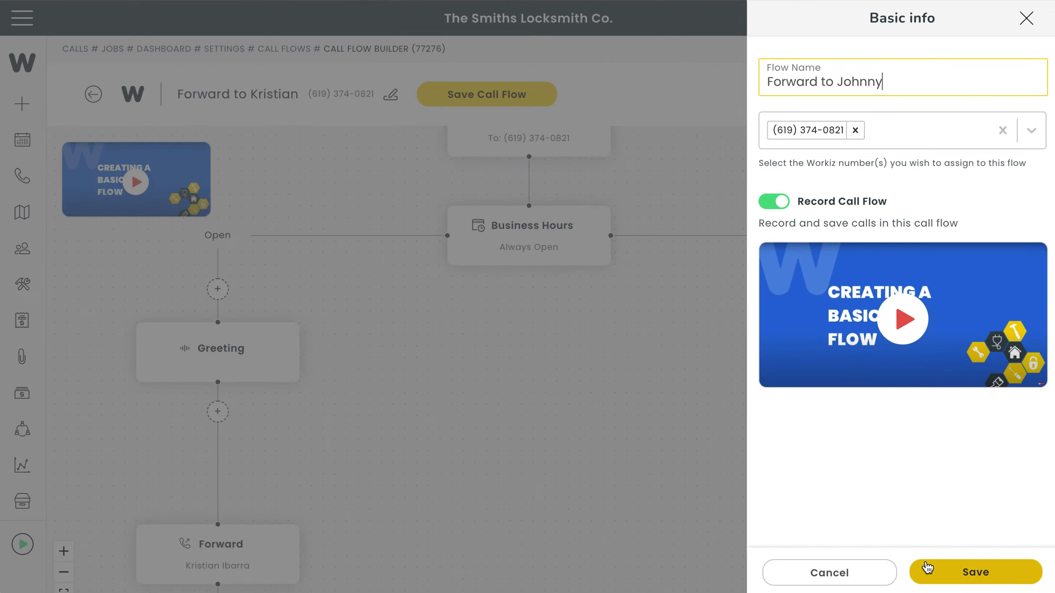
{"action": "left_click", "coordinate": [932, 571]}
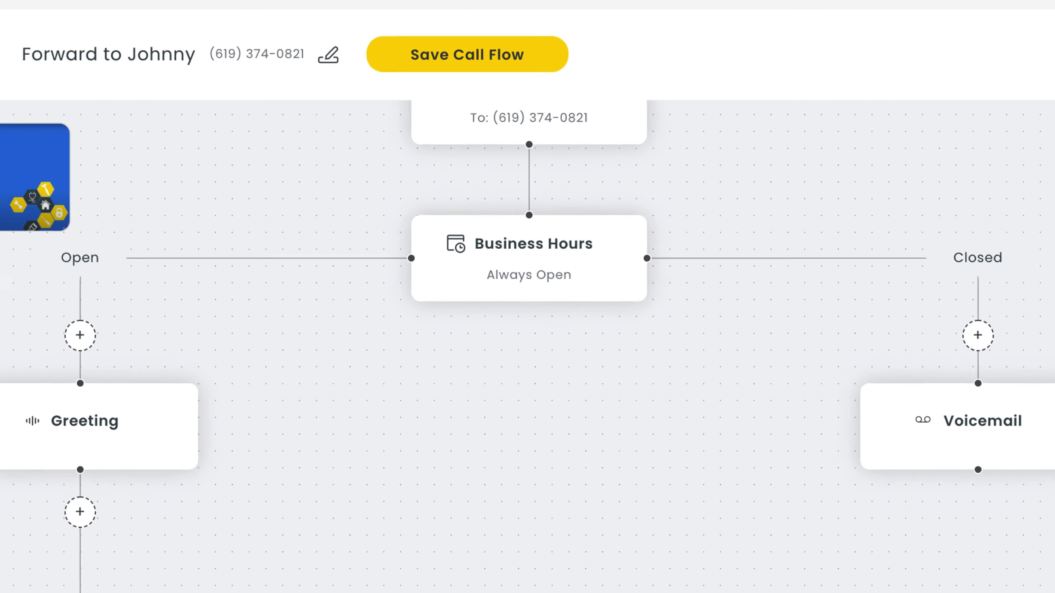
Step: In Business Hours, set Monday through Friday opening times to 08:00 AM
{"action": "left_click", "coordinate": [624, 269]}
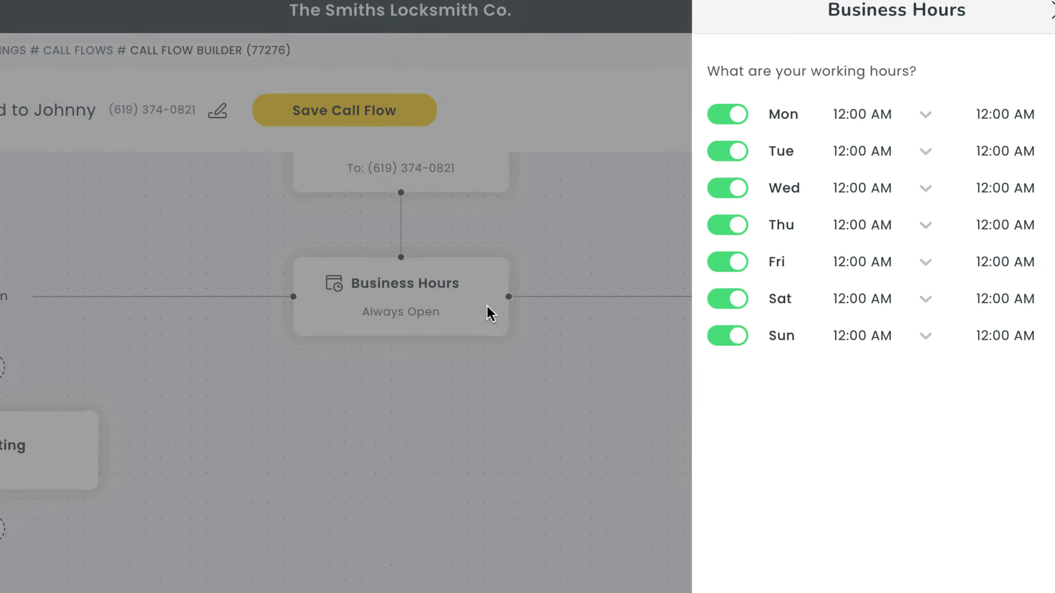
{"action": "left_click", "coordinate": [728, 298]}
{"action": "left_click", "coordinate": [727, 335]}
{"action": "left_click", "coordinate": [884, 113]}
{"action": "scroll", "coordinate": [886, 270], "scroll_direction": "down", "scroll_amount": 5}
{"action": "left_click", "coordinate": [885, 338]}
{"action": "left_click", "coordinate": [885, 149]}
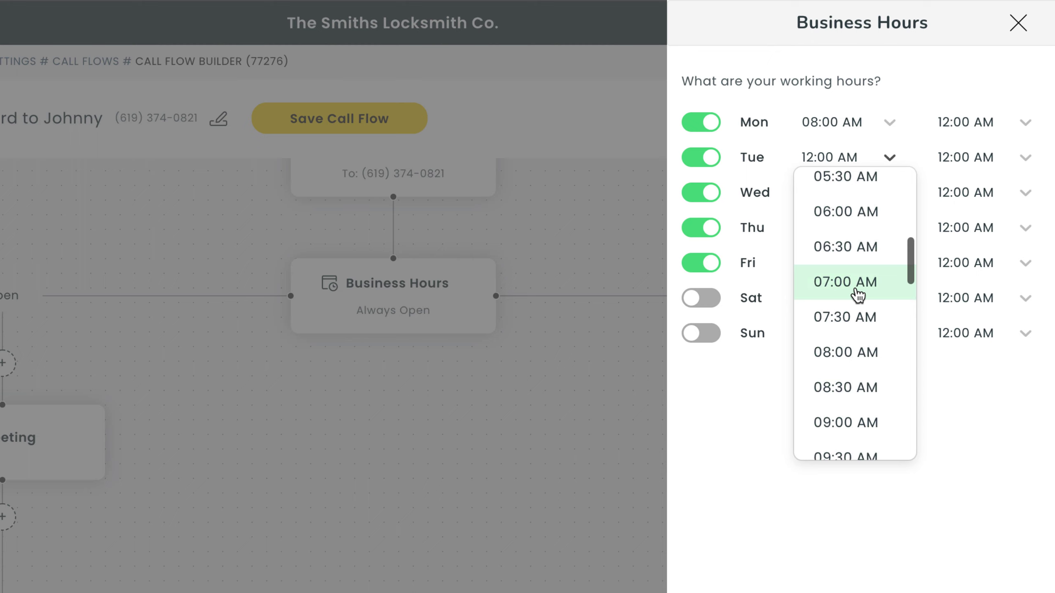
{"action": "left_click", "coordinate": [884, 358]}
{"action": "left_click", "coordinate": [872, 188]}
{"action": "left_click", "coordinate": [849, 447]}
{"action": "left_click", "coordinate": [847, 227]}
{"action": "scroll", "coordinate": [852, 374], "scroll_direction": "down", "scroll_amount": 5}
{"action": "left_click", "coordinate": [852, 483]}
{"action": "left_click", "coordinate": [847, 263]}
{"action": "scroll", "coordinate": [852, 360], "scroll_direction": "down", "scroll_amount": 5}
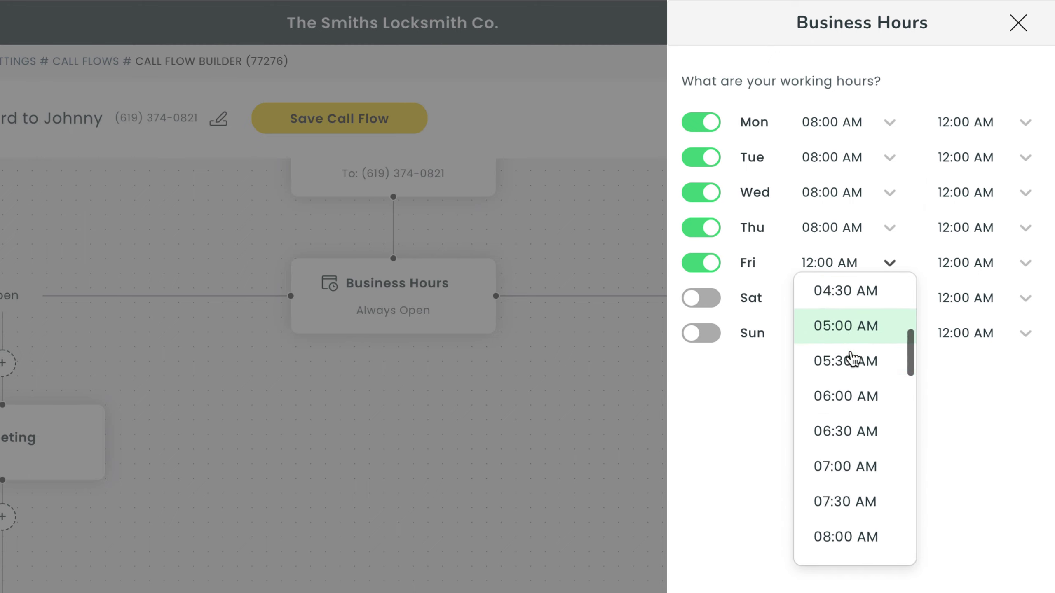
{"action": "left_click", "coordinate": [853, 537]}
Step: Set Monday through Friday closing times to 06:00 PM, leave weekends off, and save
{"action": "left_click", "coordinate": [1026, 122]}
{"action": "scroll", "coordinate": [989, 238], "scroll_direction": "down", "scroll_amount": 10}
{"action": "left_click", "coordinate": [984, 377]}
{"action": "left_click", "coordinate": [1025, 157]}
{"action": "scroll", "coordinate": [985, 297], "scroll_direction": "down", "scroll_amount": 10}
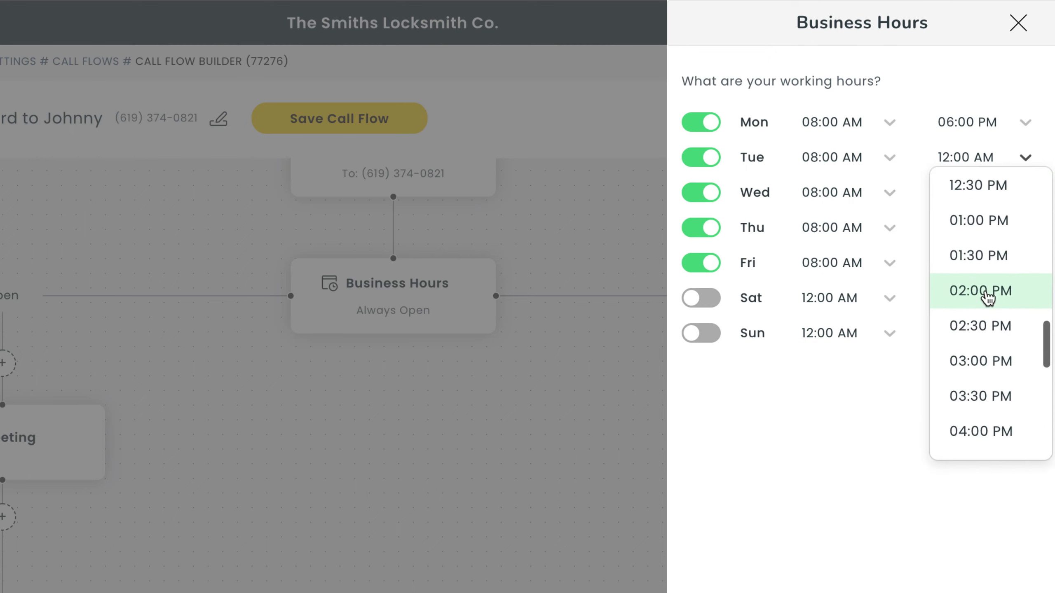
{"action": "left_click", "coordinate": [985, 292]}
{"action": "left_click", "coordinate": [954, 193]}
{"action": "scroll", "coordinate": [978, 401], "scroll_direction": "down", "scroll_amount": 8}
{"action": "scroll", "coordinate": [977, 375], "scroll_direction": "down", "scroll_amount": 2}
{"action": "left_click", "coordinate": [975, 292]}
{"action": "left_click", "coordinate": [976, 228]}
{"action": "scroll", "coordinate": [982, 370], "scroll_direction": "down", "scroll_amount": 8}
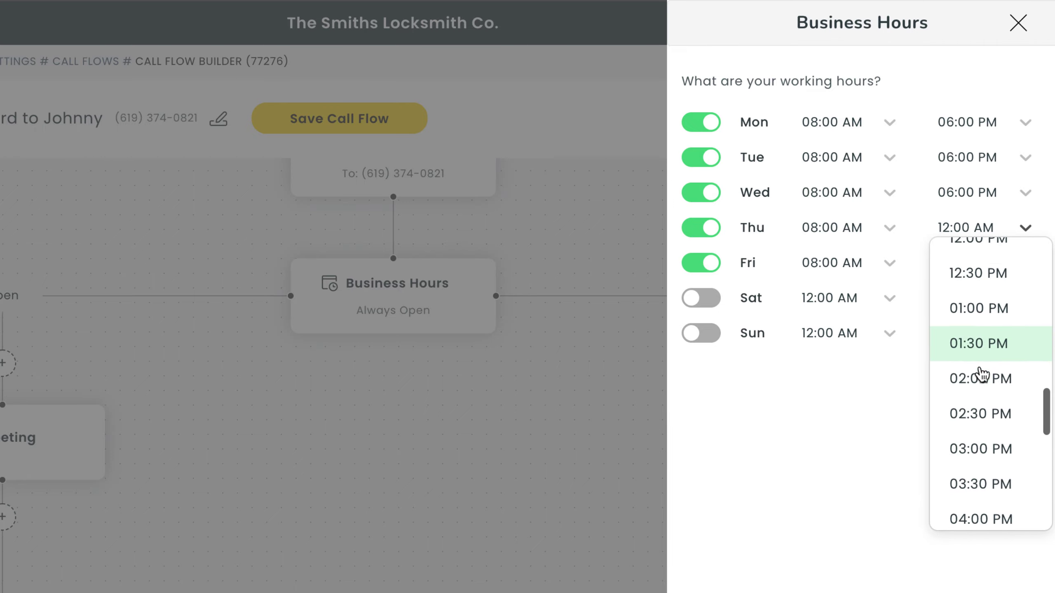
{"action": "scroll", "coordinate": [981, 333], "scroll_direction": "down", "scroll_amount": 2}
{"action": "left_click", "coordinate": [978, 261]}
{"action": "left_click", "coordinate": [977, 260]}
{"action": "scroll", "coordinate": [984, 387], "scroll_direction": "down", "scroll_amount": 8}
{"action": "left_click", "coordinate": [983, 374]}
{"action": "left_click", "coordinate": [974, 569]}
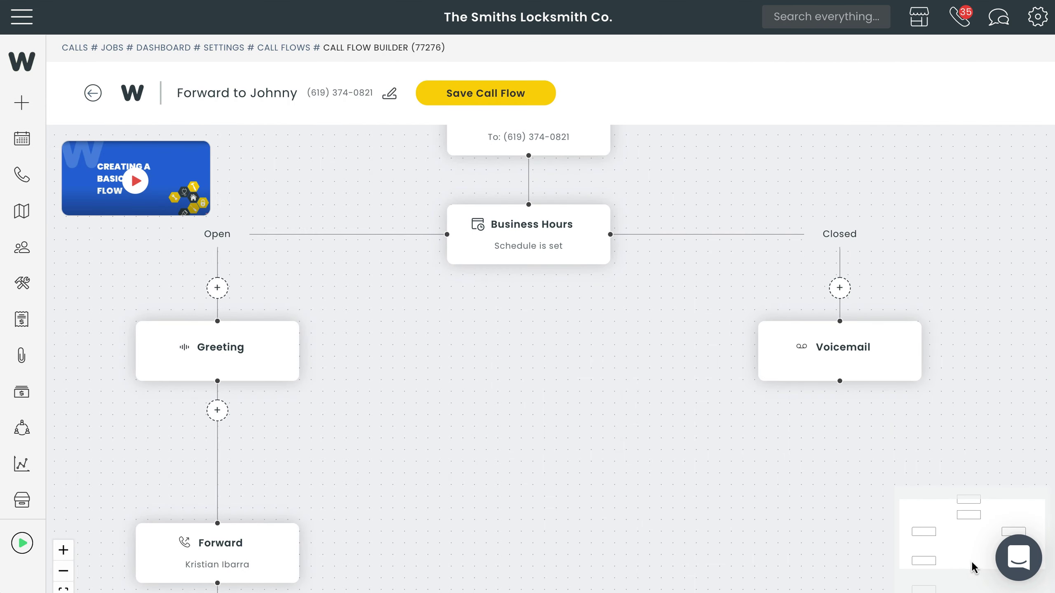
{"action": "scroll", "coordinate": [859, 558], "scroll_direction": "left", "scroll_amount": 4}
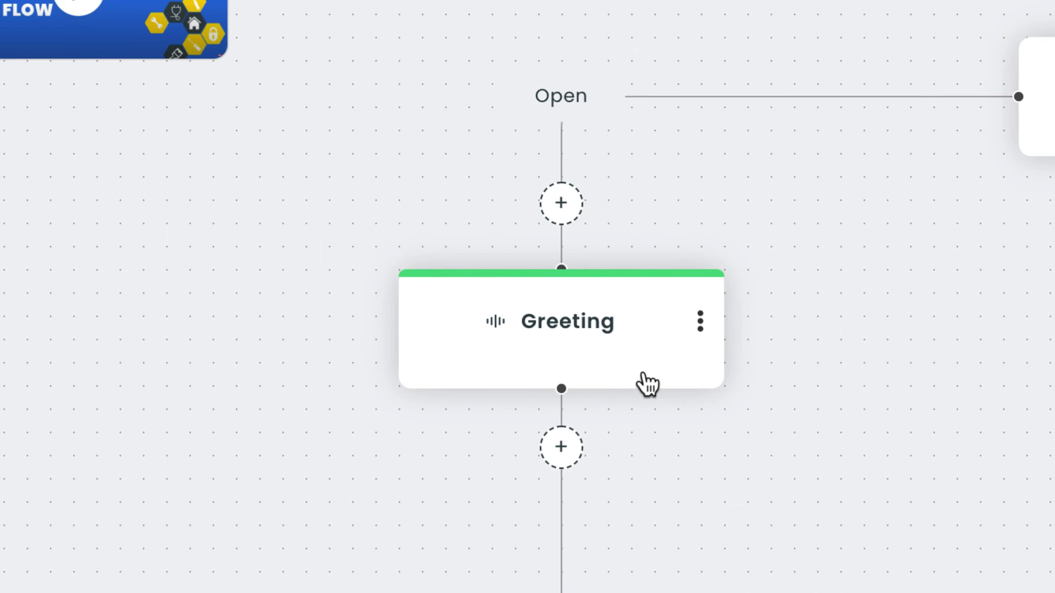
Step: Save the greeting's text-to-speech message thanking callers to The Smiths Locksmith Co
{"action": "left_click", "coordinate": [646, 383]}
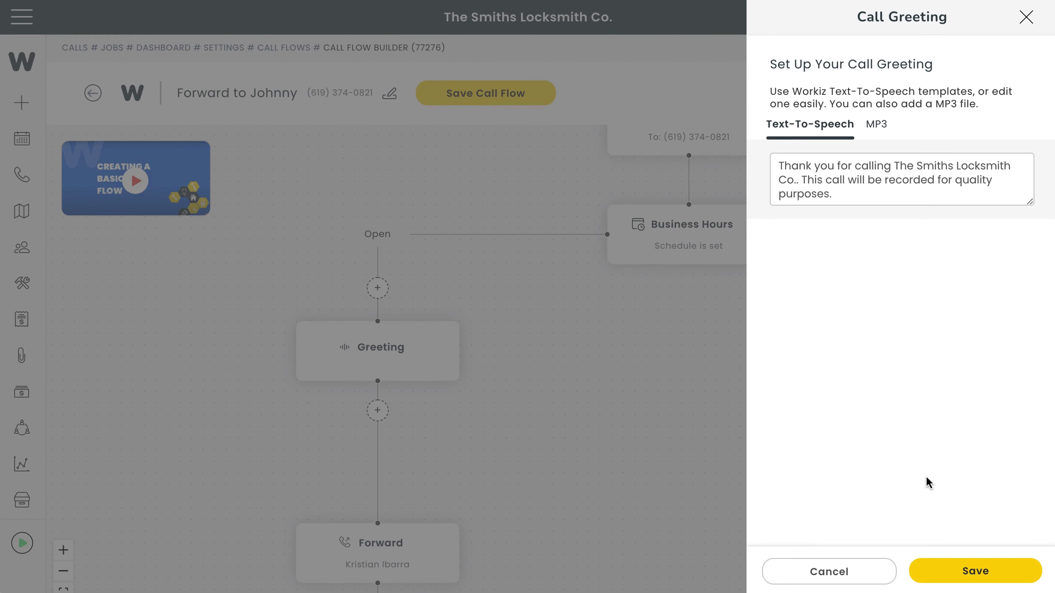
{"action": "left_click", "coordinate": [969, 572]}
{"action": "left_click_drag", "start_coordinate": [635, 448], "coordinate": [647, 229]}
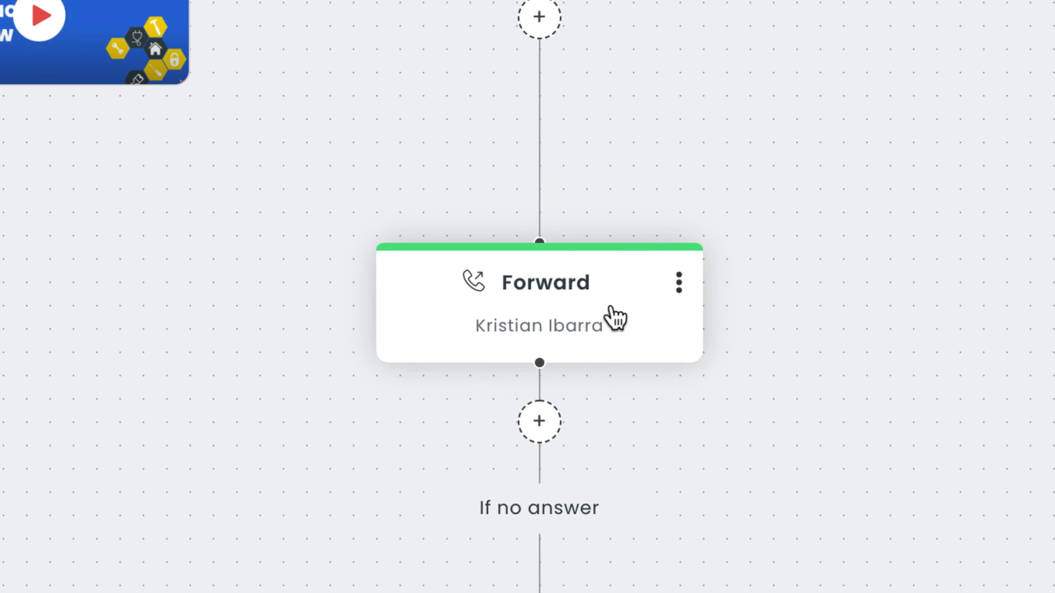
Step: Forward calls to the fifth listed user, change the ring timeout from 60 to 30 seconds, and expand Advance
{"action": "left_click", "coordinate": [615, 318]}
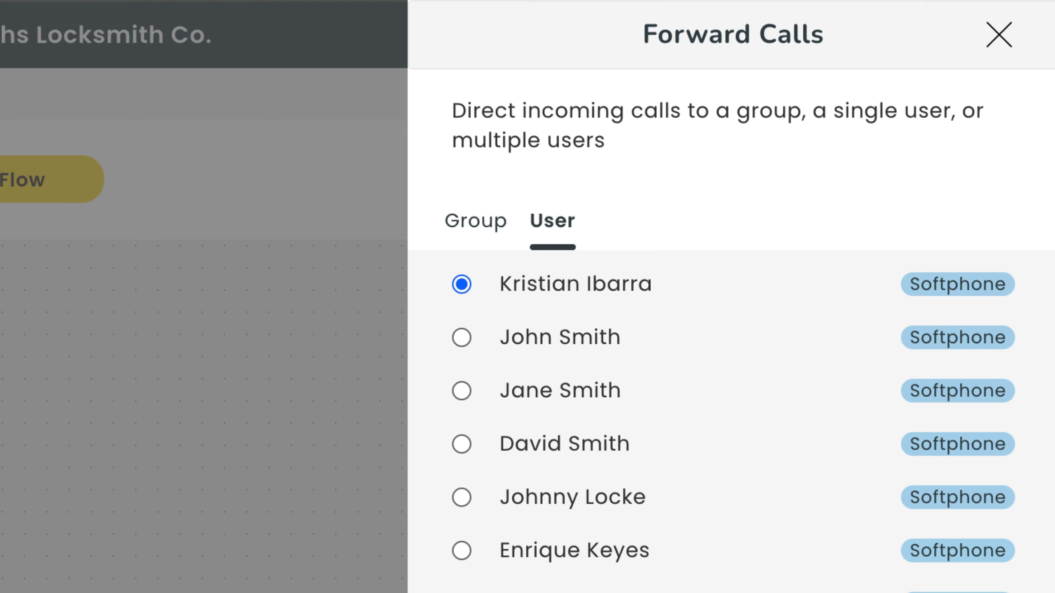
{"action": "left_click", "coordinate": [460, 499]}
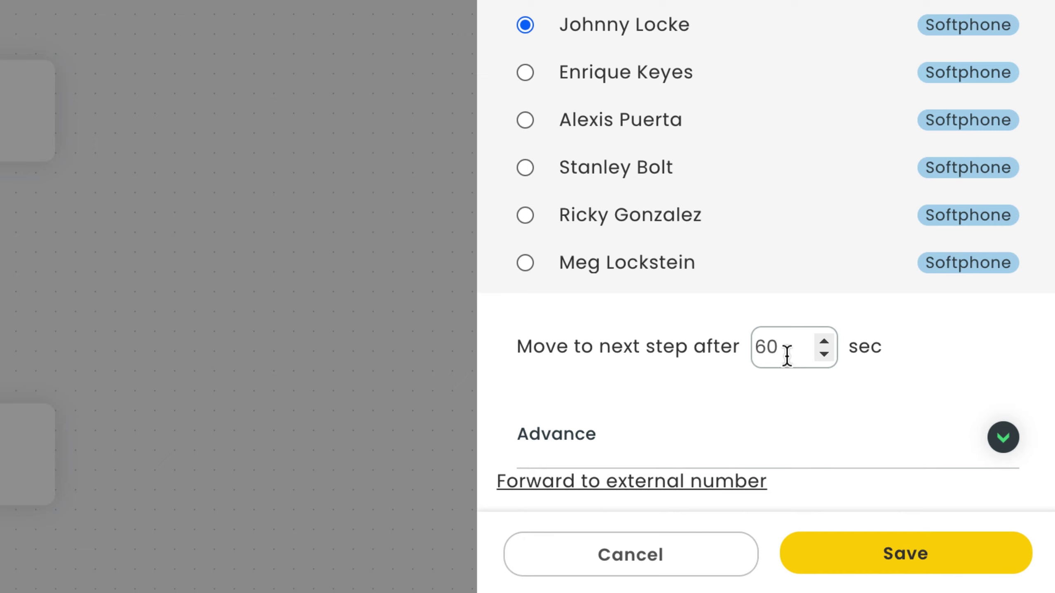
{"action": "left_click", "coordinate": [787, 353]}
{"action": "double_click", "coordinate": [787, 352]}
{"action": "type", "text": "30"}
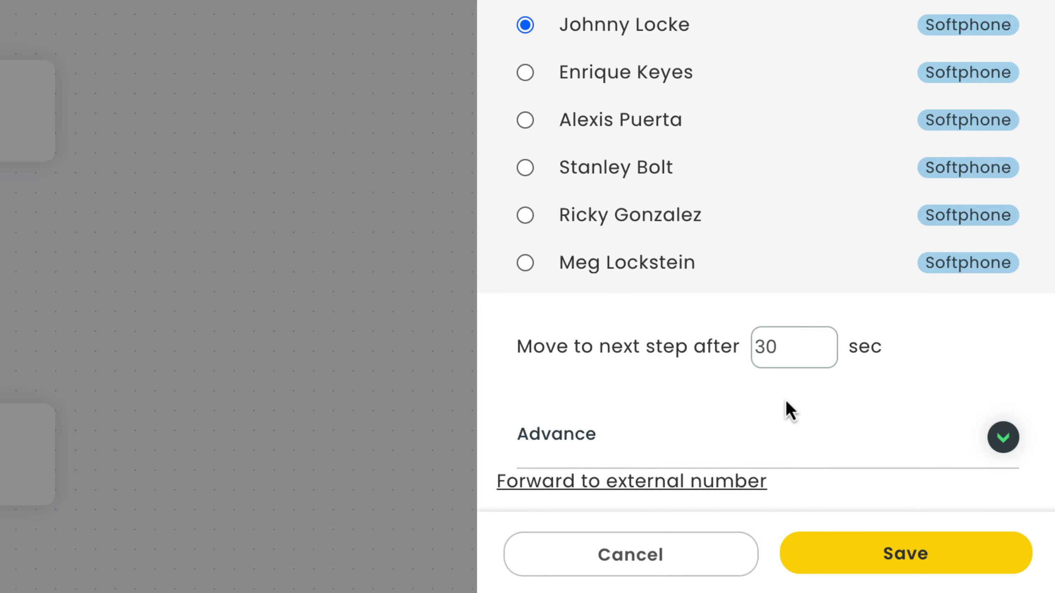
{"action": "left_click", "coordinate": [793, 446]}
{"action": "scroll", "coordinate": [794, 446], "scroll_direction": "down", "scroll_amount": 1}
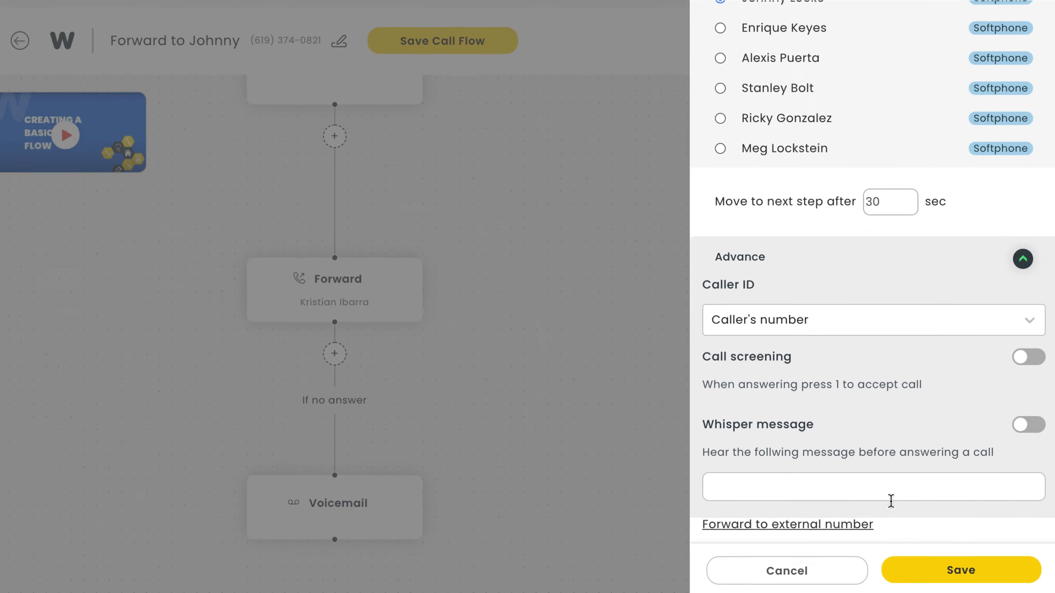
Step: Save the Forward step, then save the no-answer and closed-hours voicemail text-to-speech messages
{"action": "left_click", "coordinate": [936, 574]}
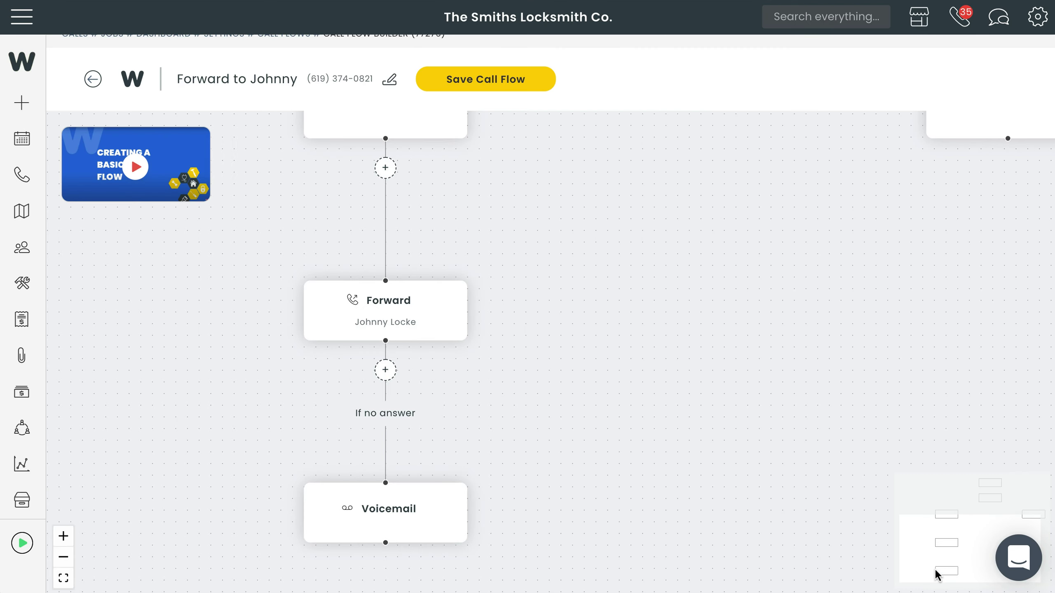
{"action": "left_click", "coordinate": [423, 514]}
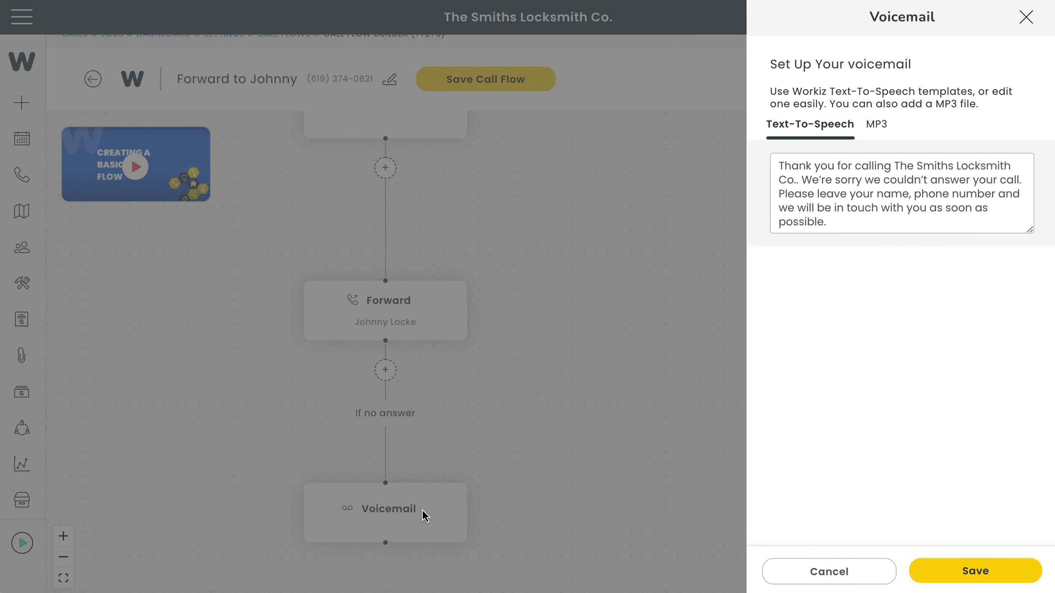
{"action": "left_click", "coordinate": [942, 572]}
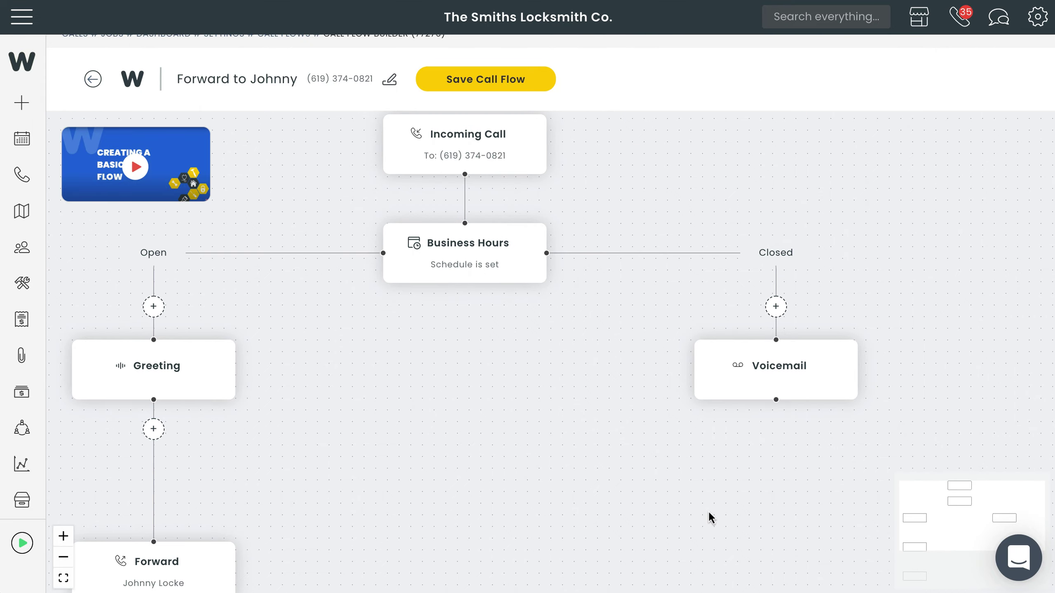
{"action": "left_click", "coordinate": [775, 391]}
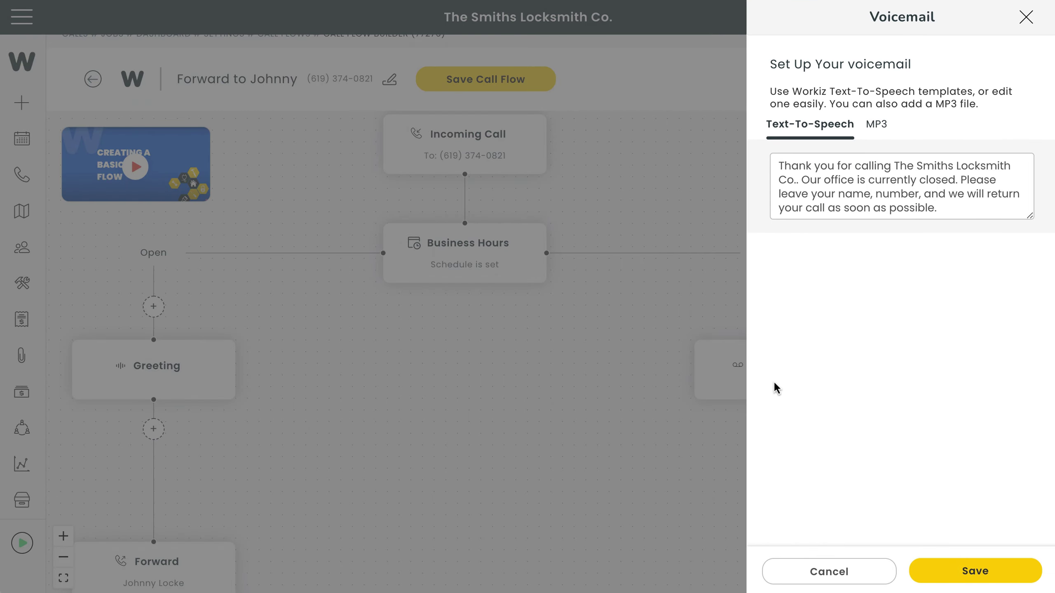
{"action": "left_click", "coordinate": [930, 567]}
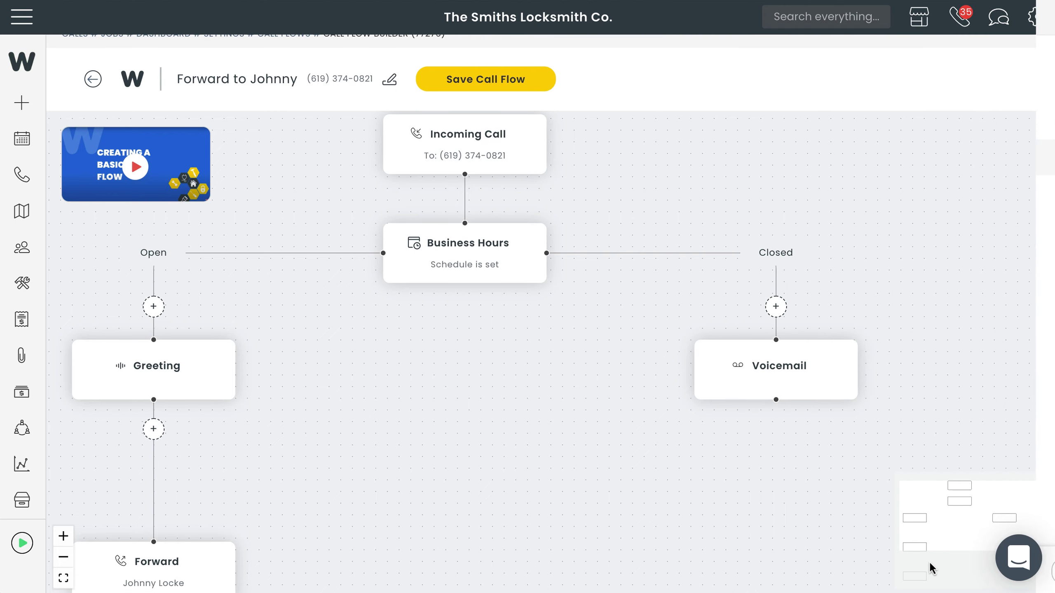
Step: Save the whole call flow, then open and cancel the Duplicate Flow dialog
{"action": "left_click", "coordinate": [538, 81]}
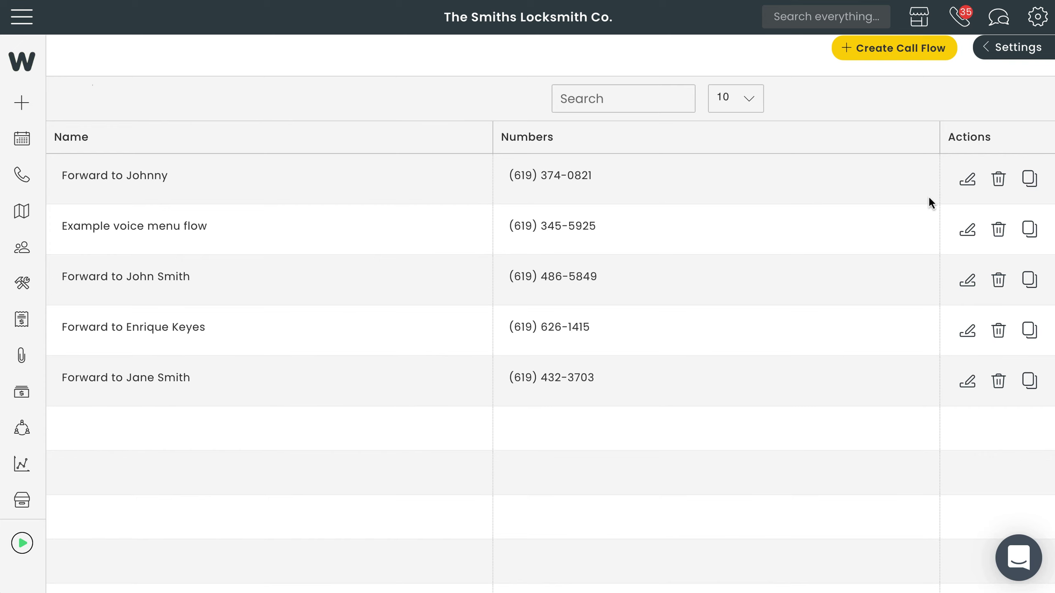
{"action": "left_click", "coordinate": [1031, 179]}
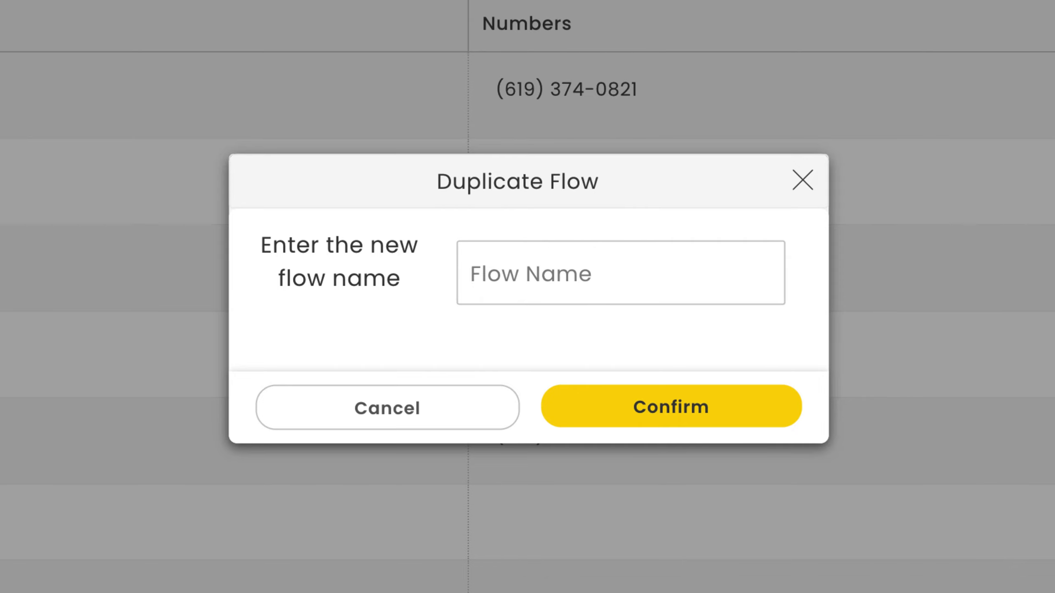
{"action": "left_click", "coordinate": [802, 180]}
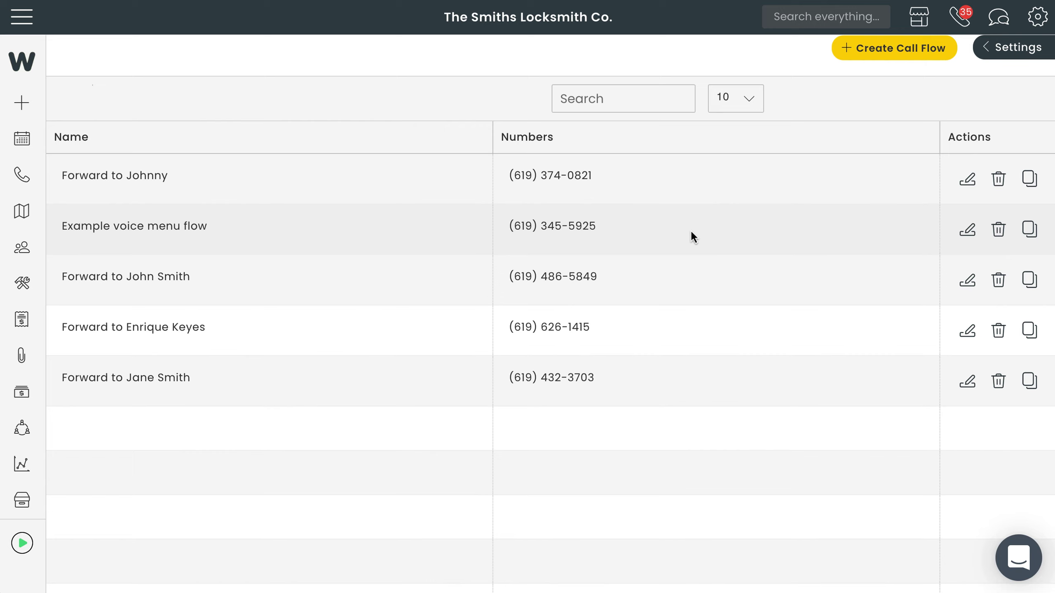
Step: From Settings > Numbers, search local 619-area numbers and buy the second one offered
{"action": "left_click", "coordinate": [1037, 19]}
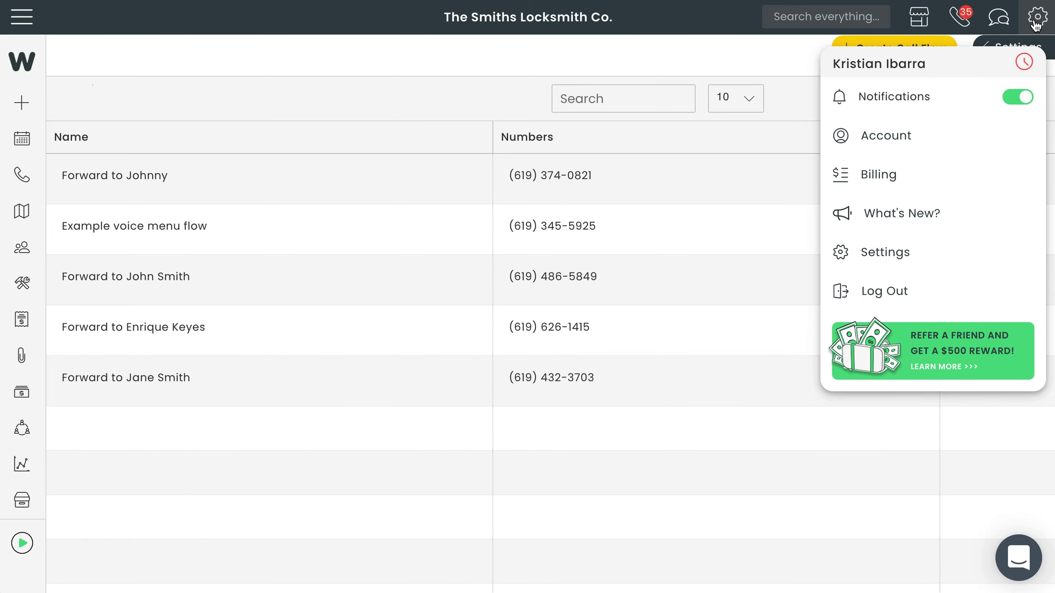
{"action": "left_click", "coordinate": [977, 259]}
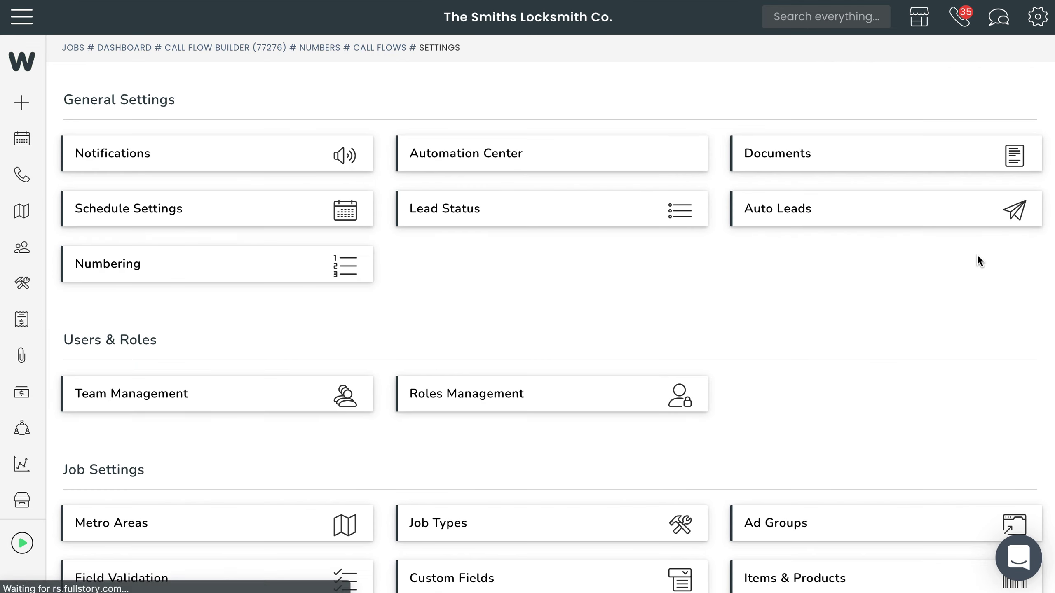
{"action": "scroll", "coordinate": [976, 254], "scroll_direction": "down", "scroll_amount": 10}
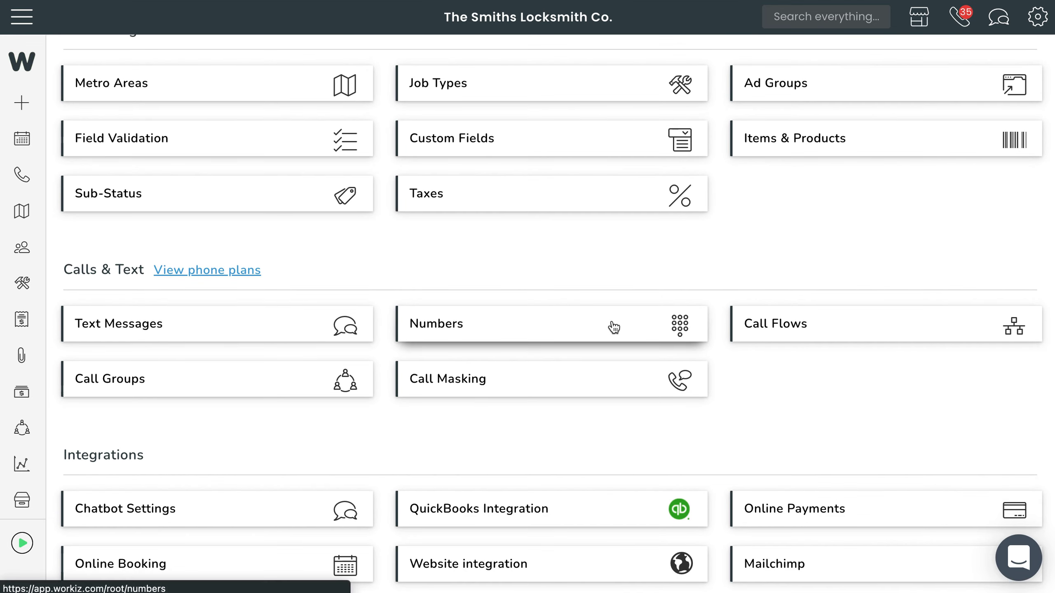
{"action": "left_click", "coordinate": [614, 328]}
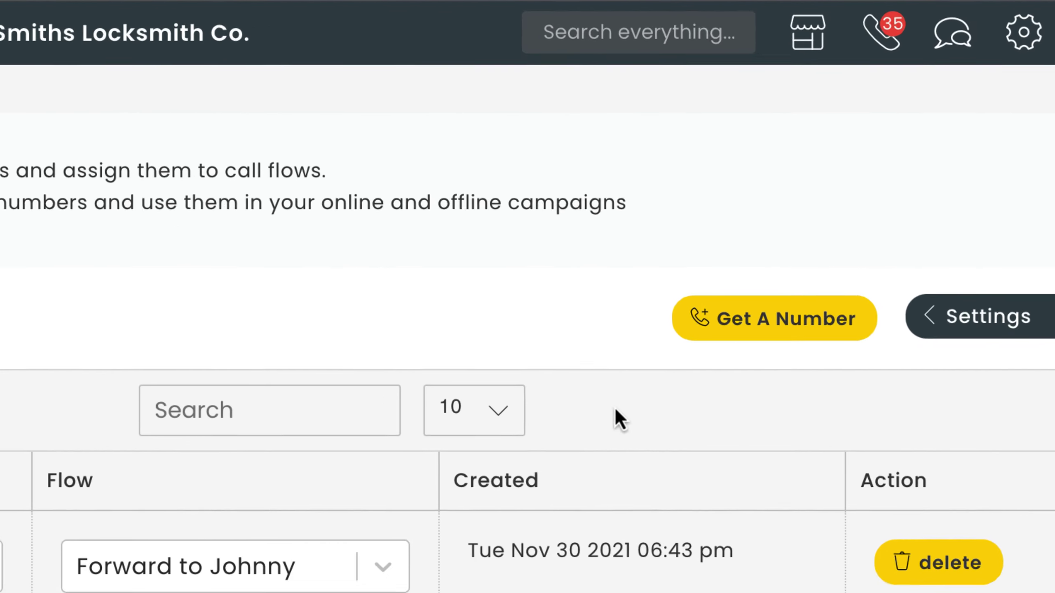
{"action": "left_click", "coordinate": [751, 336]}
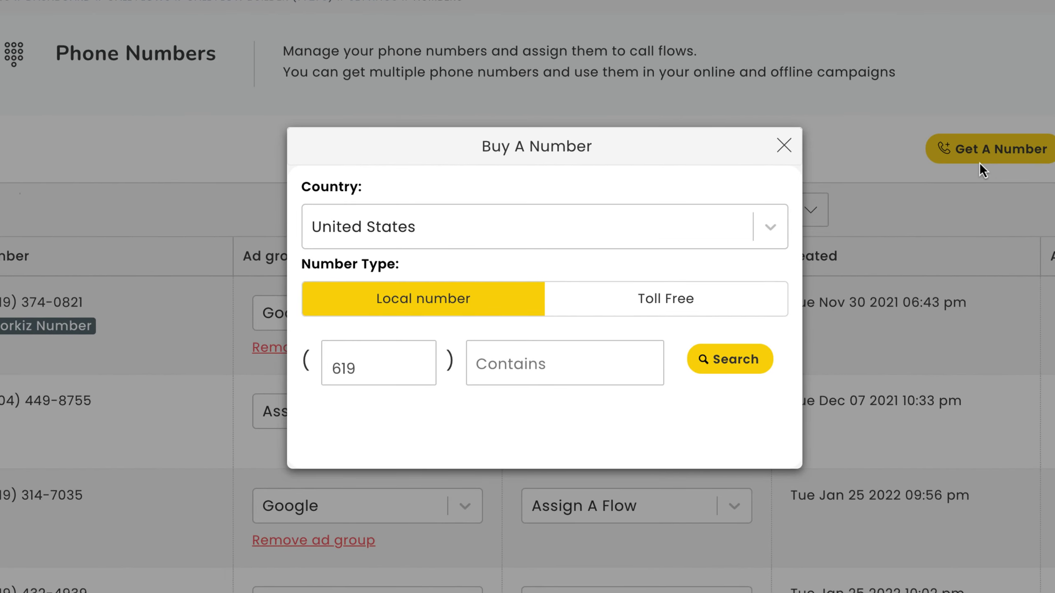
{"action": "left_click", "coordinate": [738, 357]}
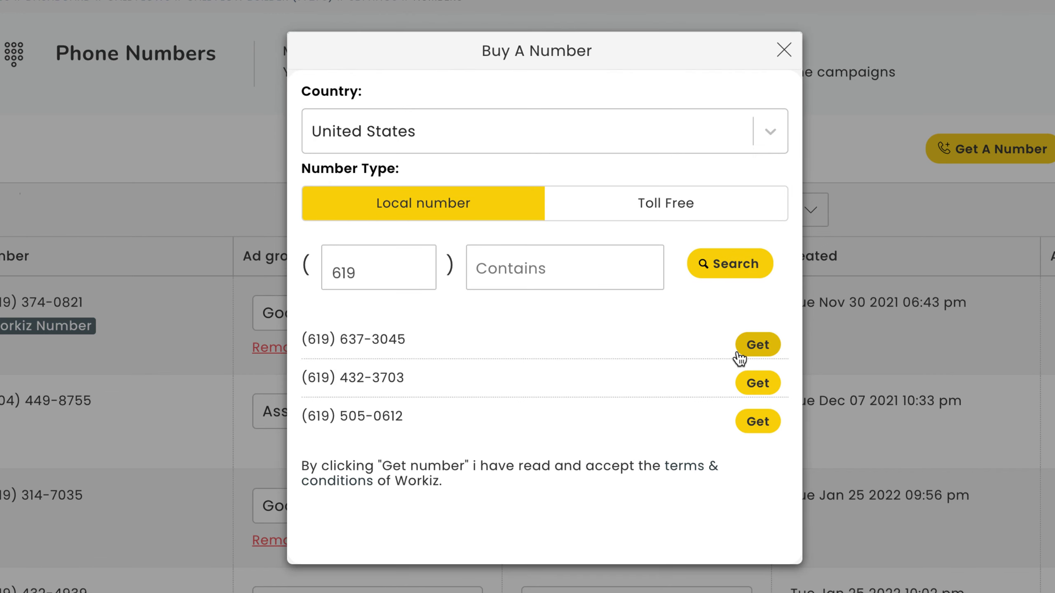
{"action": "left_click", "coordinate": [762, 381]}
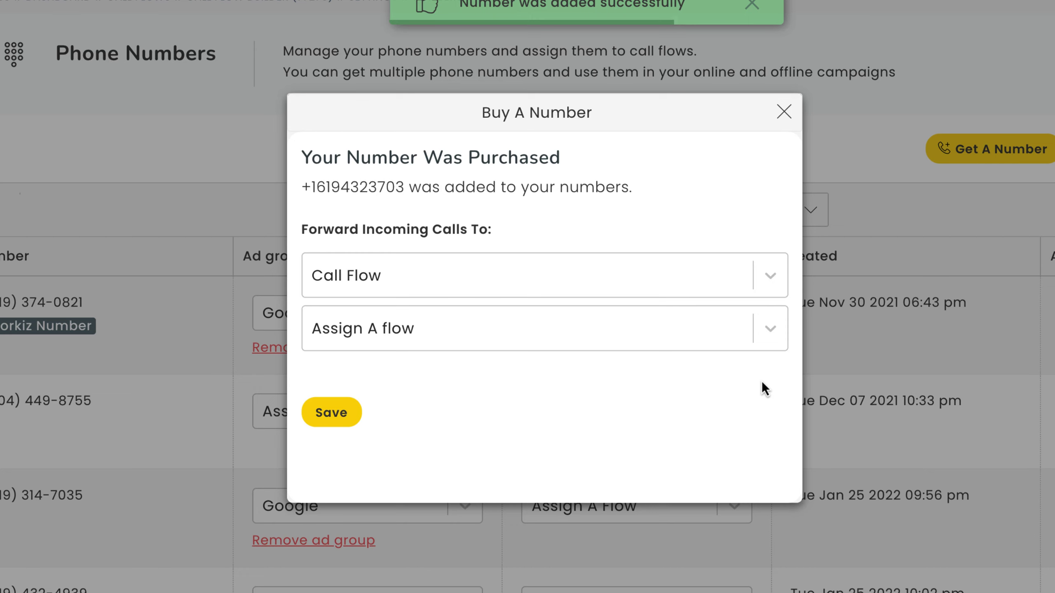
Step: Set the new number to forward incoming calls to a chosen user
{"action": "left_click", "coordinate": [743, 284]}
{"action": "left_click", "coordinate": [716, 353]}
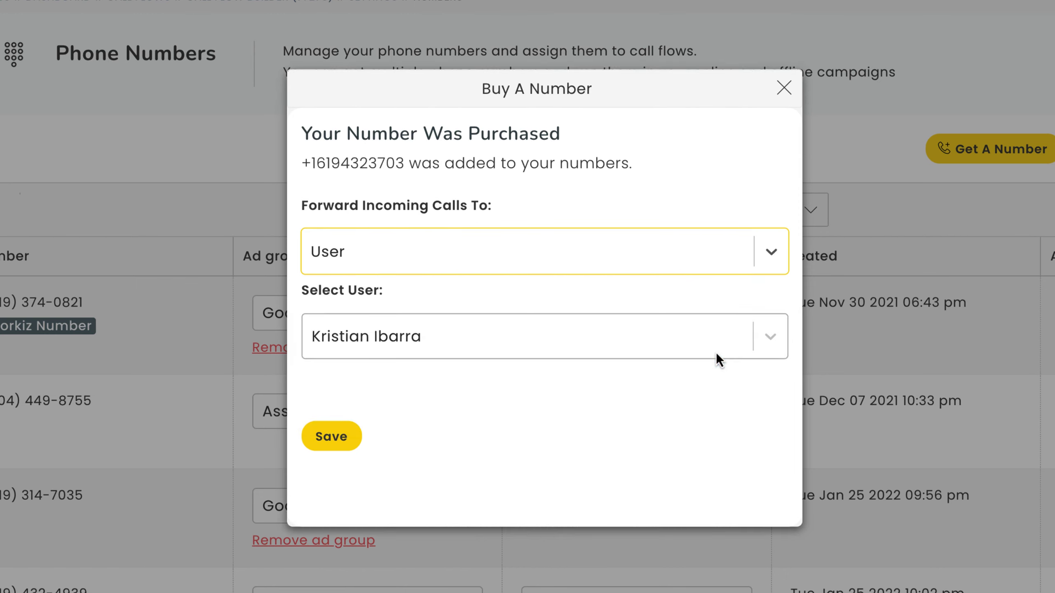
{"action": "left_click", "coordinate": [716, 339]}
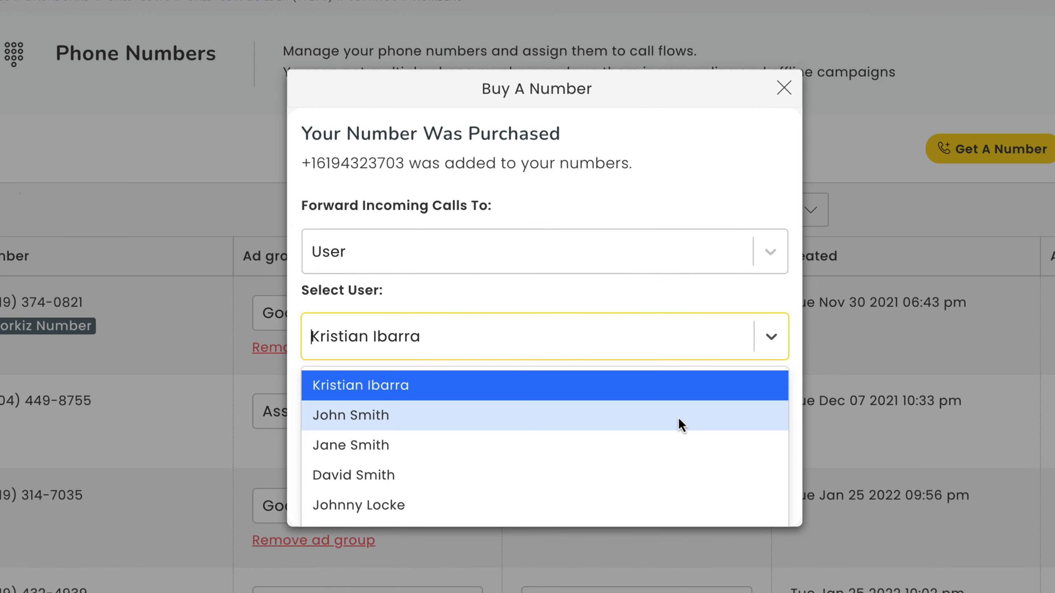
{"action": "left_click", "coordinate": [670, 441]}
Step: Save the new 619 number's forward-to-user setting in the Buy A Number dialog
{"action": "left_click", "coordinate": [358, 441]}
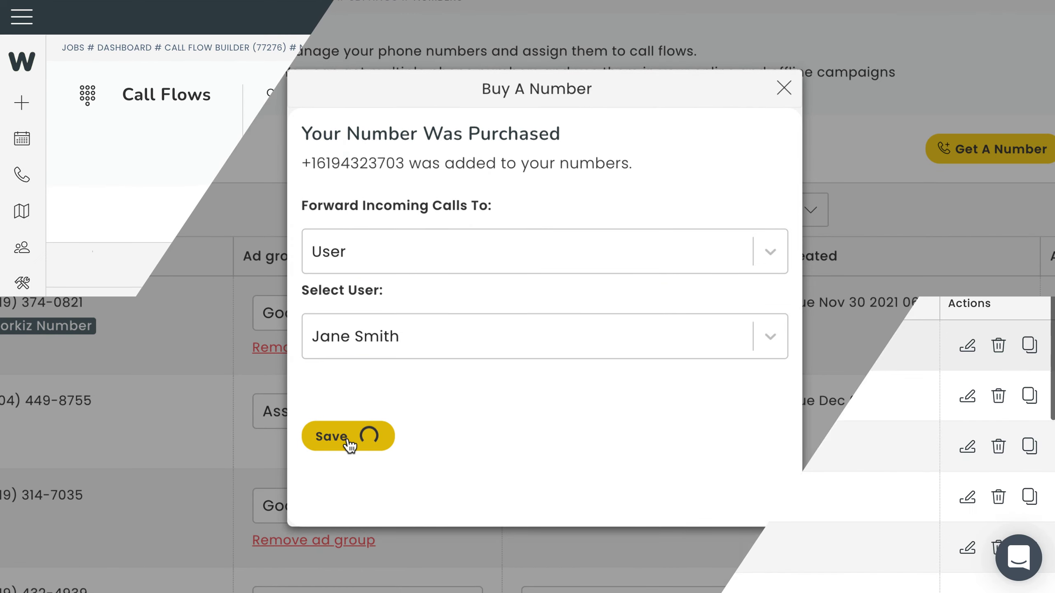